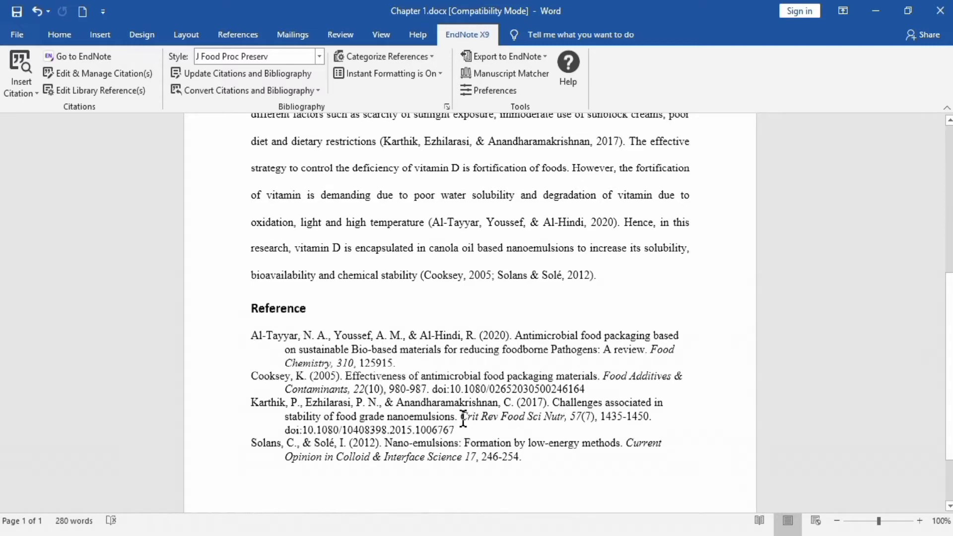
Step: Examine how the journal name is written in the 2017 nanoemulsion stability entry of the reference list
left_click(463, 417)
left_click_drag(492, 417, 566, 417)
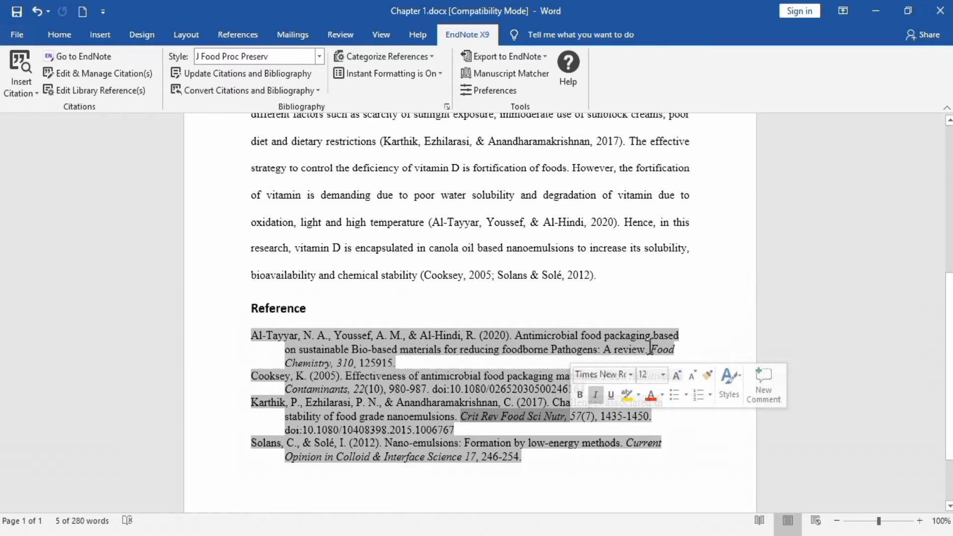
left_click(607, 279)
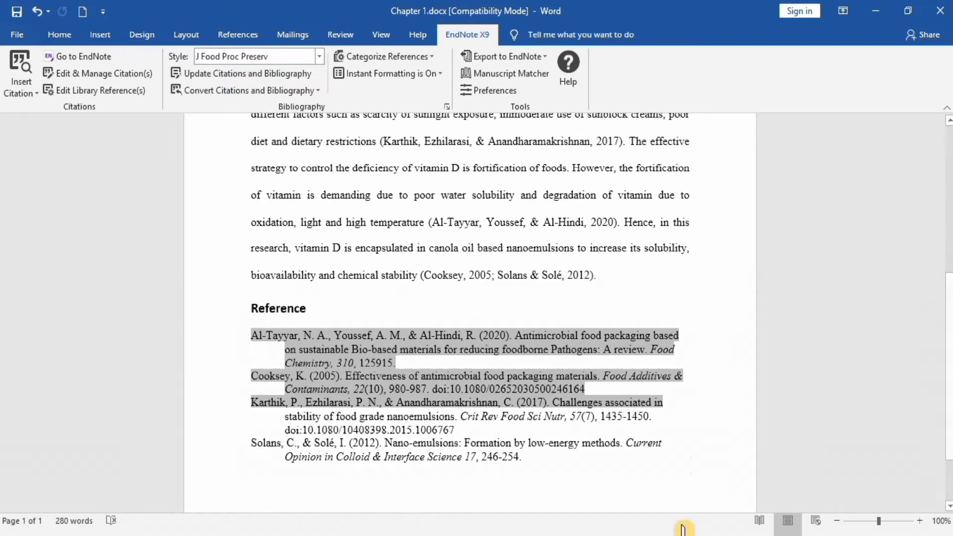
Step: Switch to EndNote and check the journal name format used by the J Food Proc Preserv output style
left_click(682, 535)
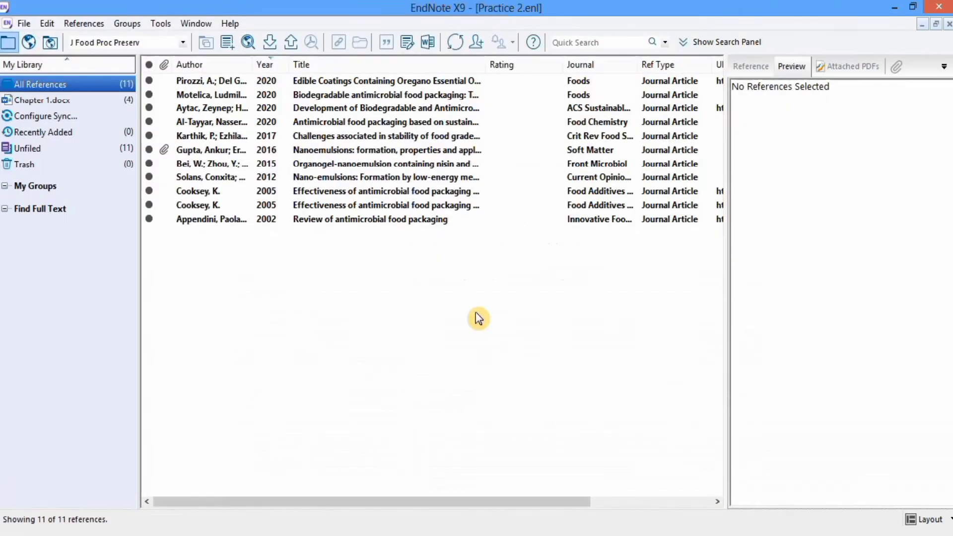
left_click(48, 24)
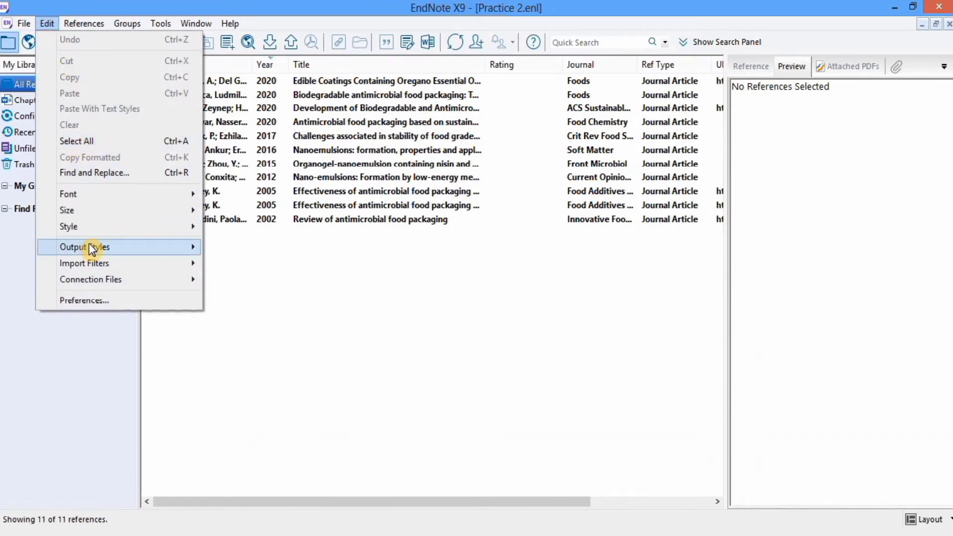
mouse_move(93, 248)
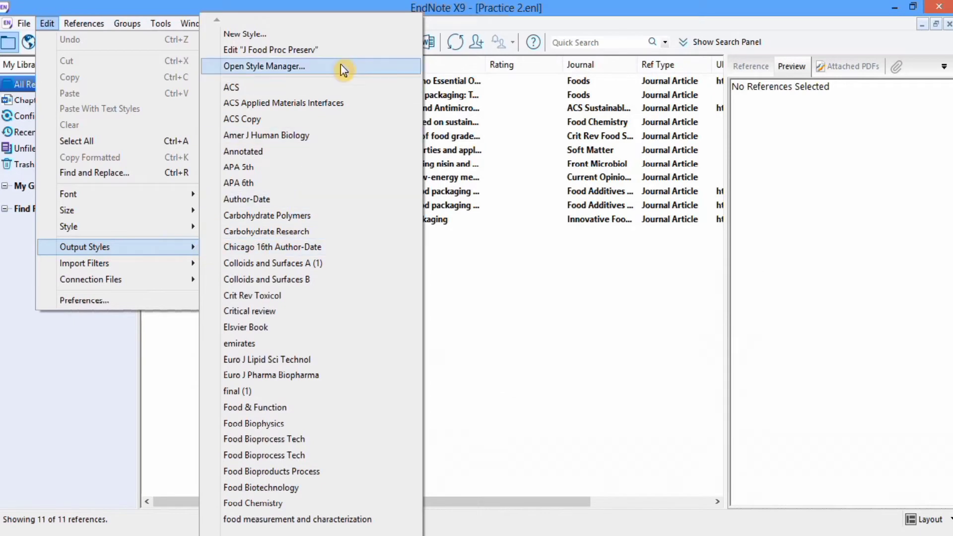
left_click(316, 49)
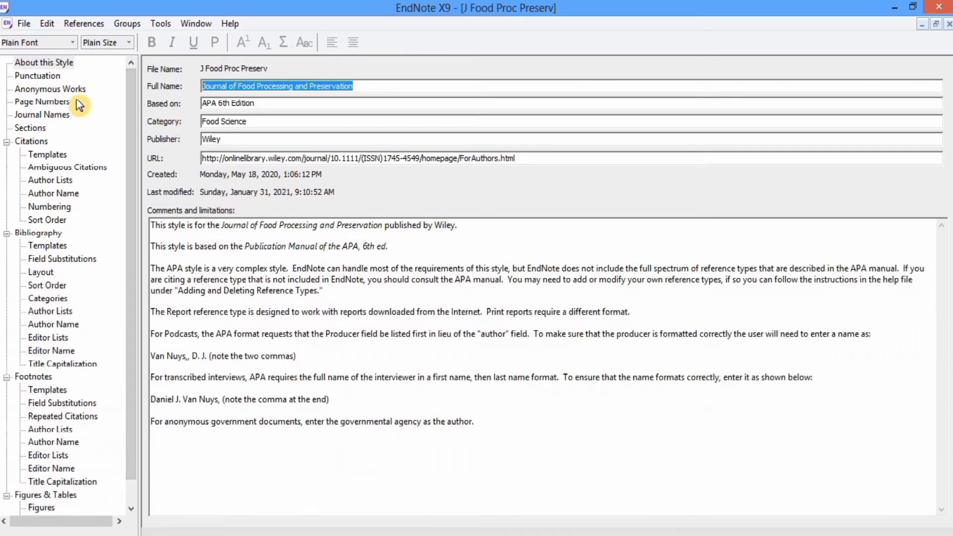
left_click(55, 114)
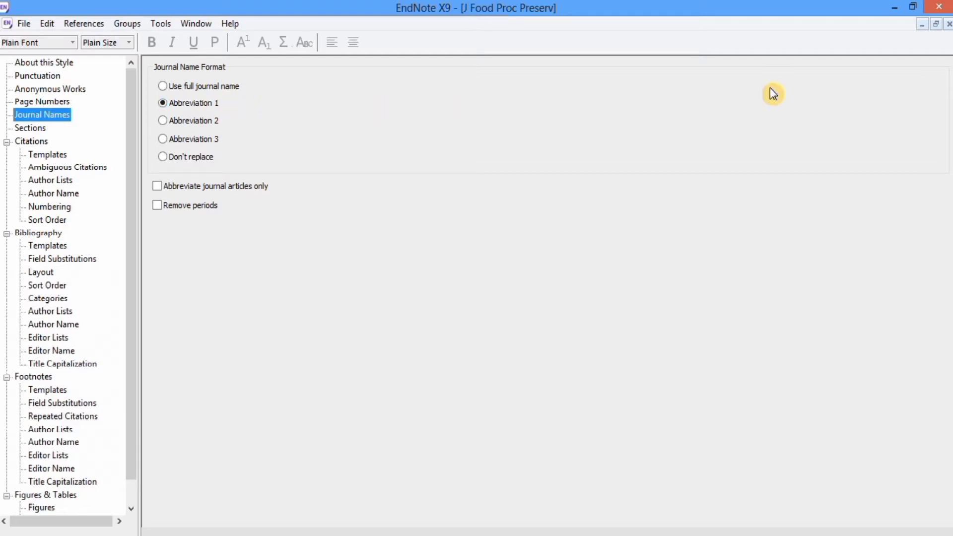
left_click(947, 26)
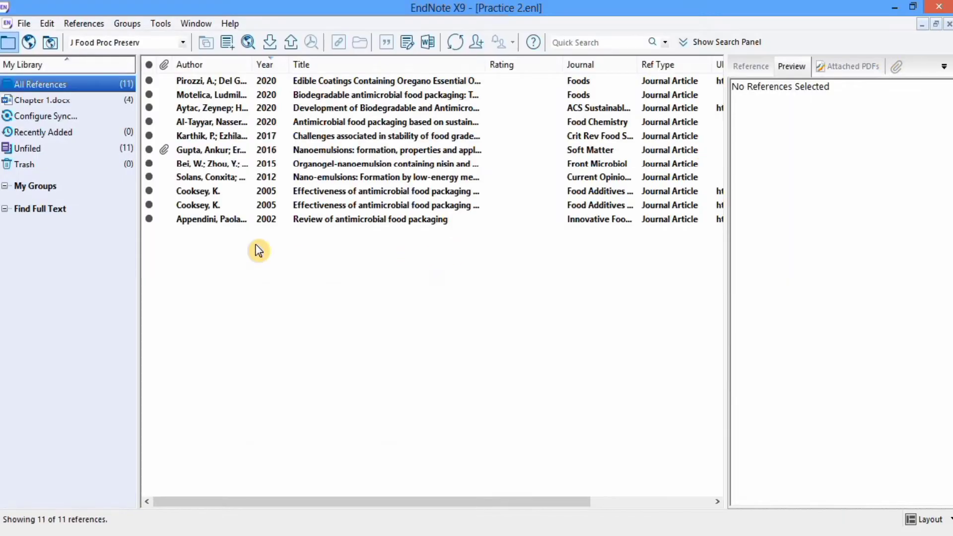
Step: Delete the existing Journal List term list from the Practice 2.enl library
left_click(161, 25)
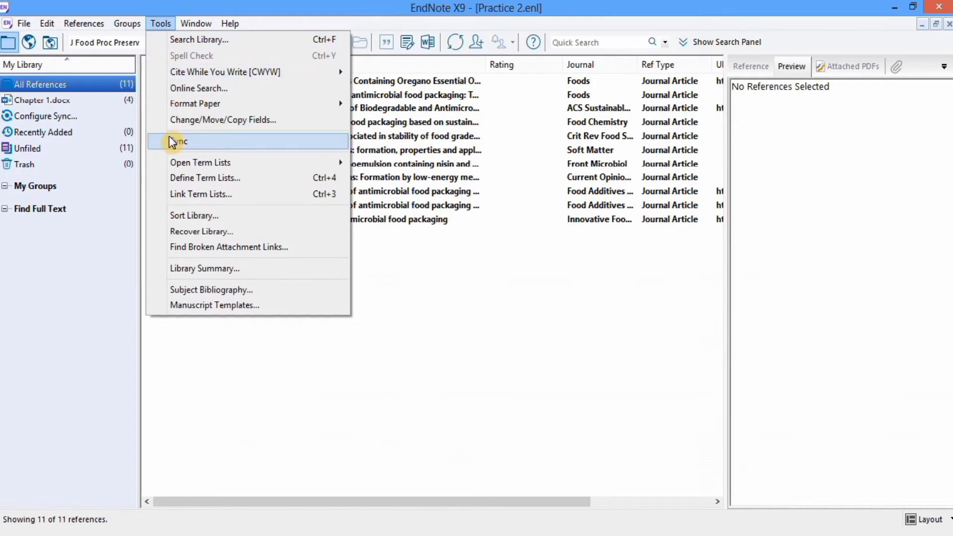
mouse_move(223, 164)
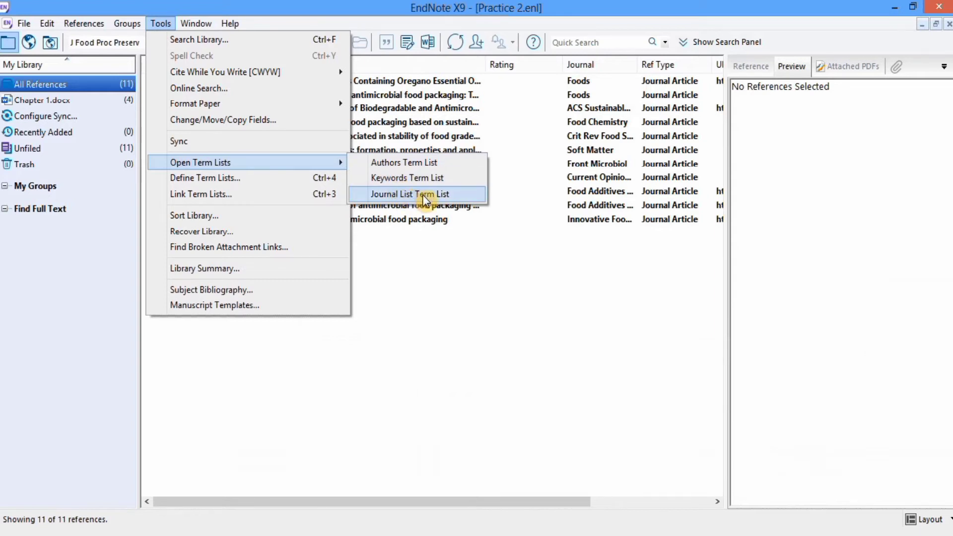
left_click(436, 194)
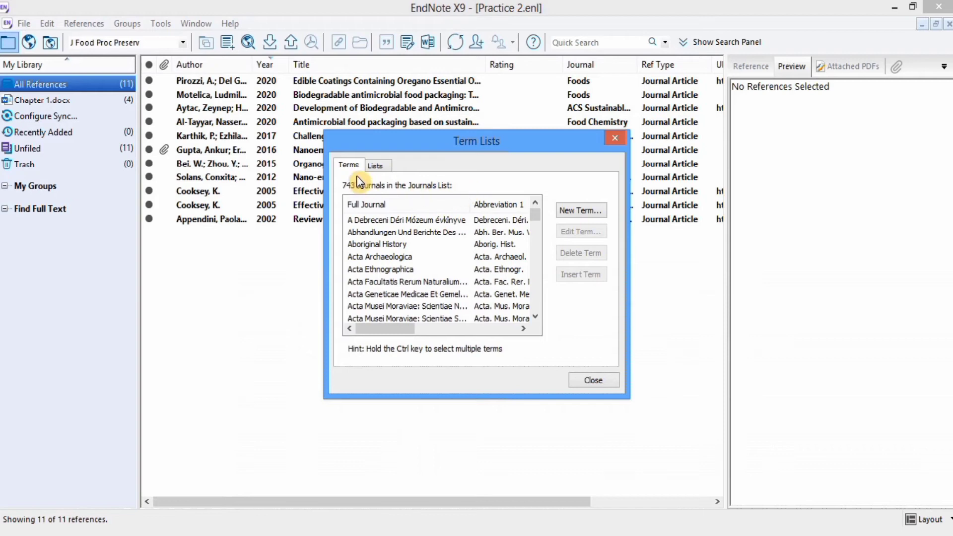
left_click(387, 168)
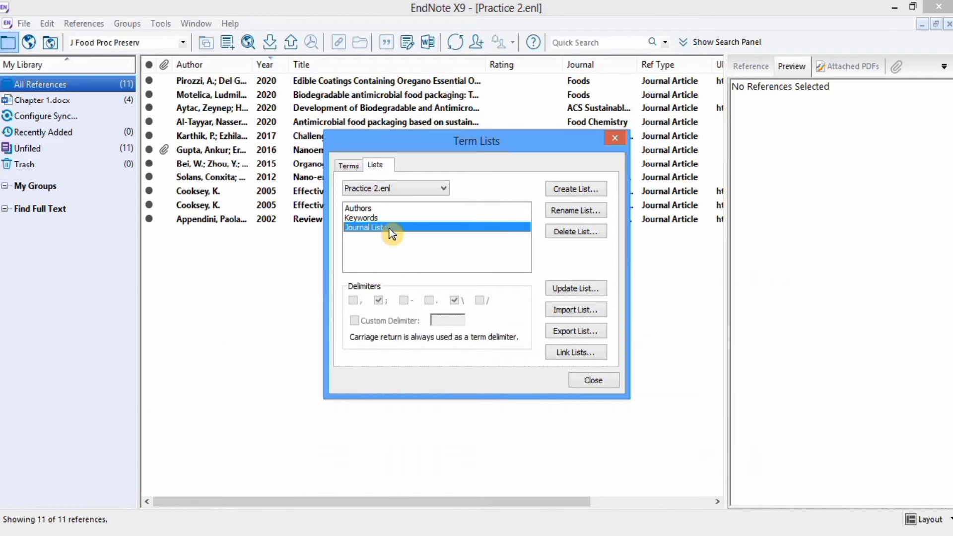
left_click(576, 233)
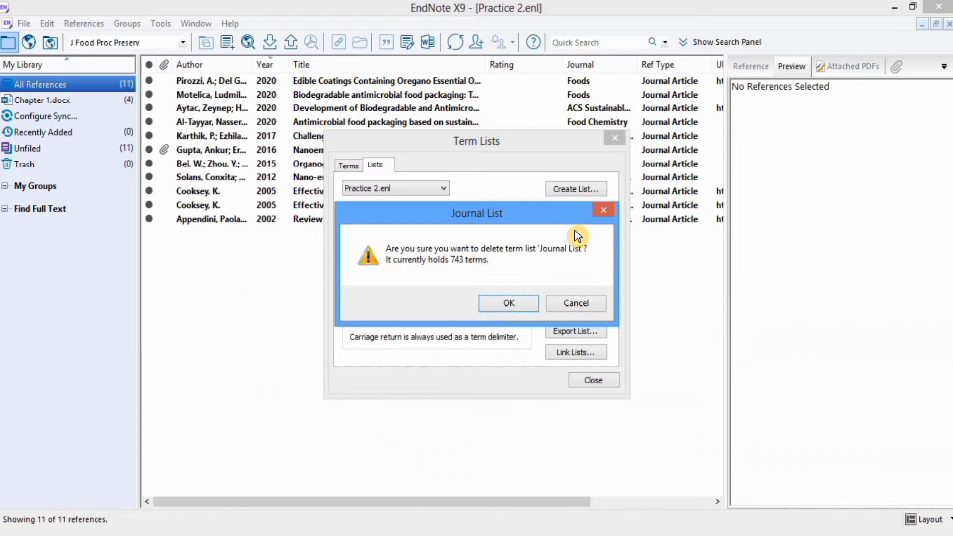
left_click(511, 303)
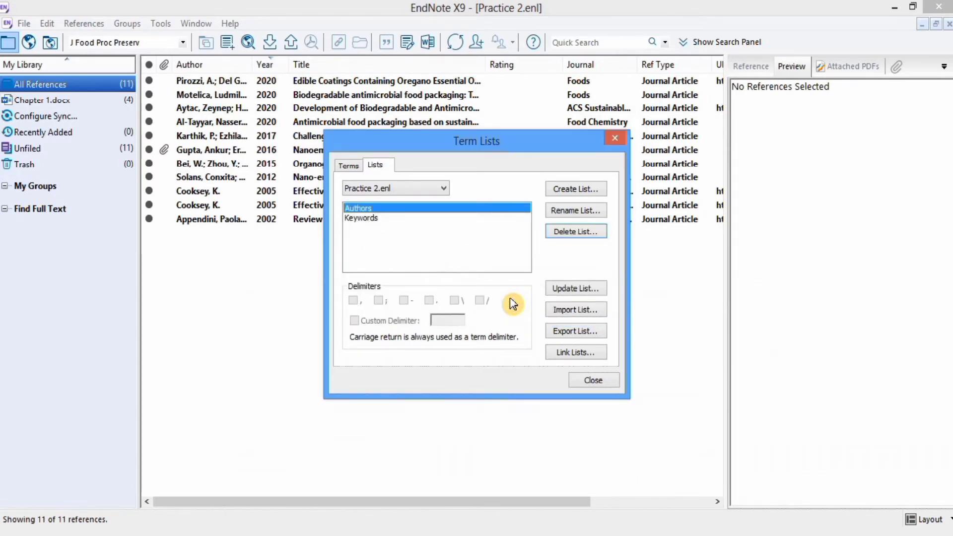
Step: Create a new term list named Journal List and designate it as a journal list
left_click(591, 190)
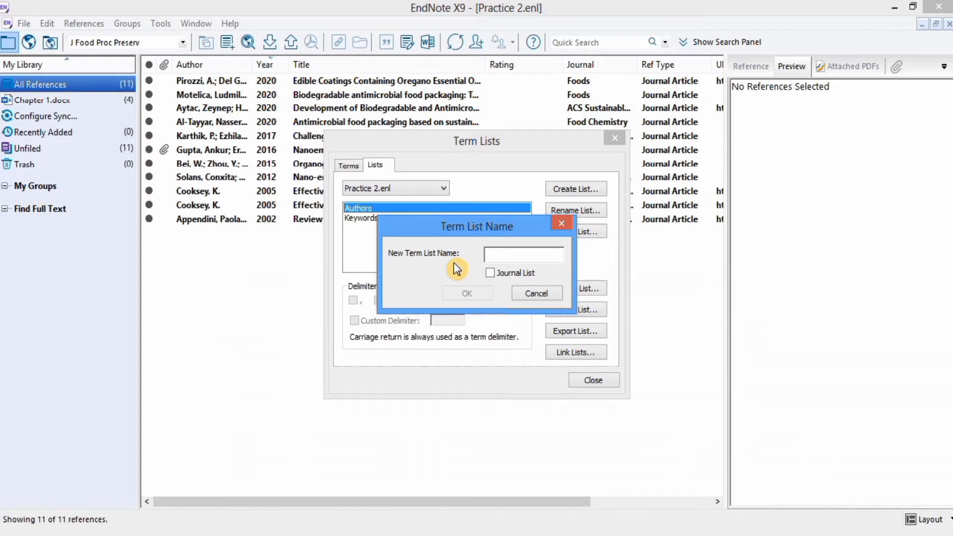
type("Journal List")
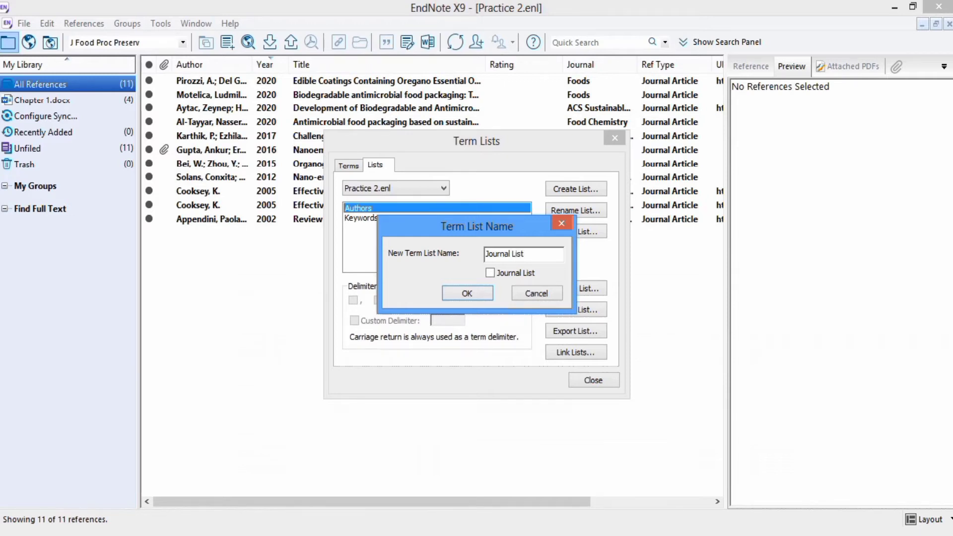
left_click(489, 272)
left_click(467, 293)
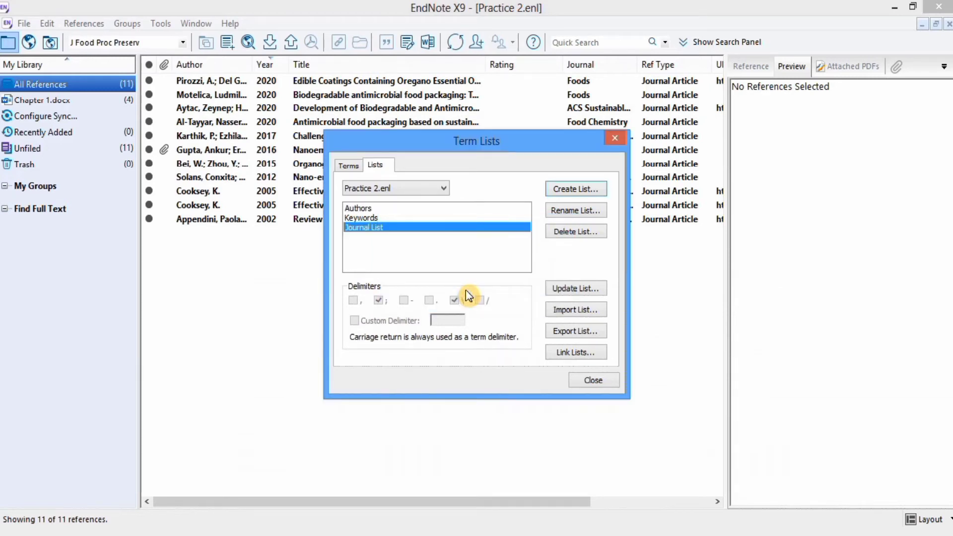
Step: Import the BioScience.txt terms into the new Journal List and close the term lists
left_click(576, 310)
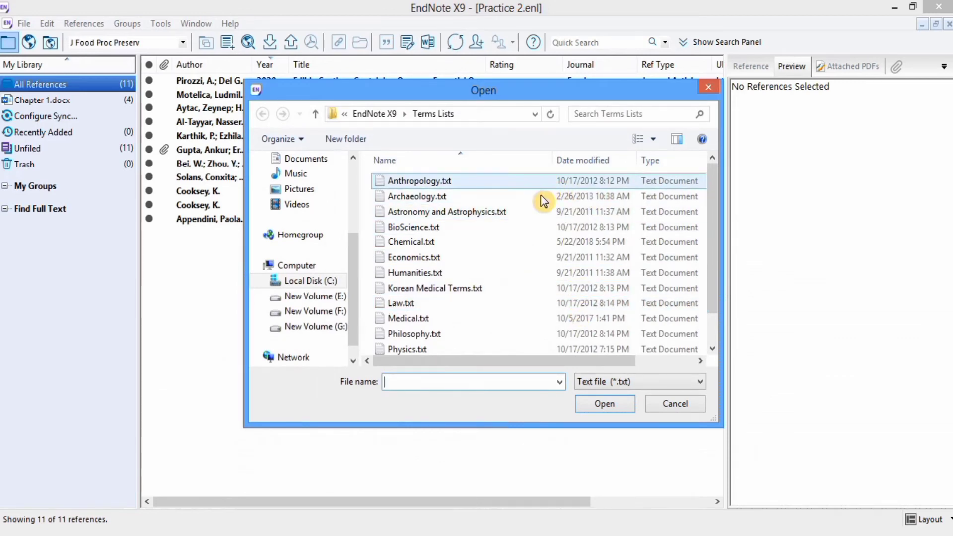
left_click(457, 227)
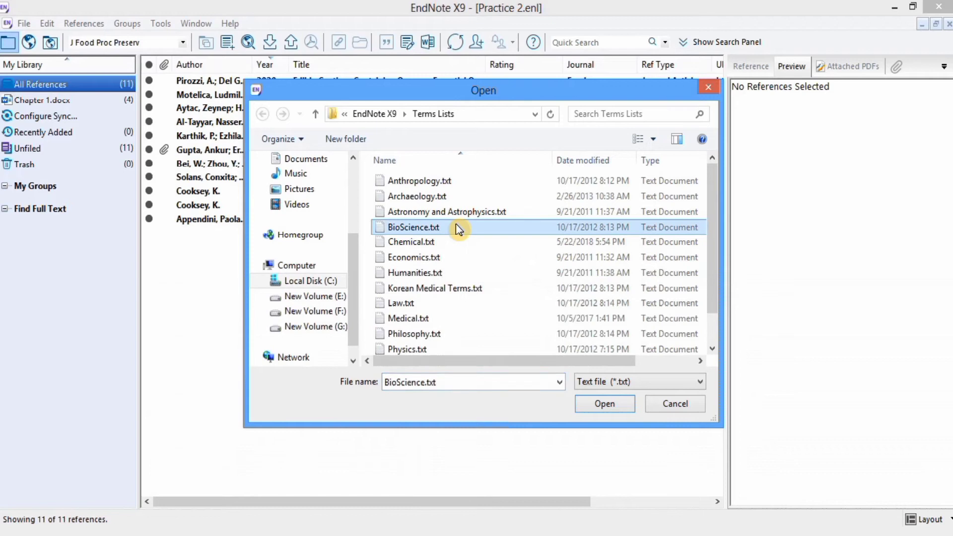
left_click(591, 399)
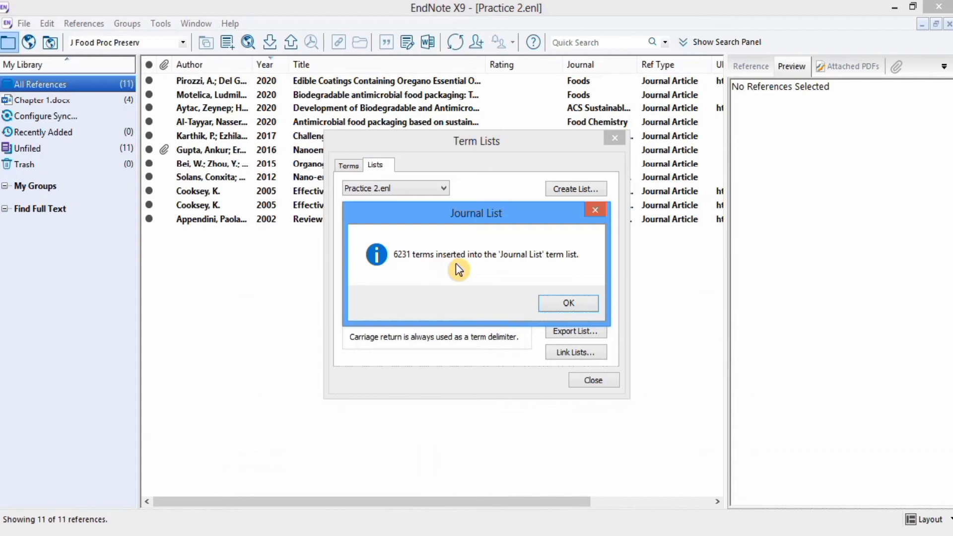
left_click(550, 304)
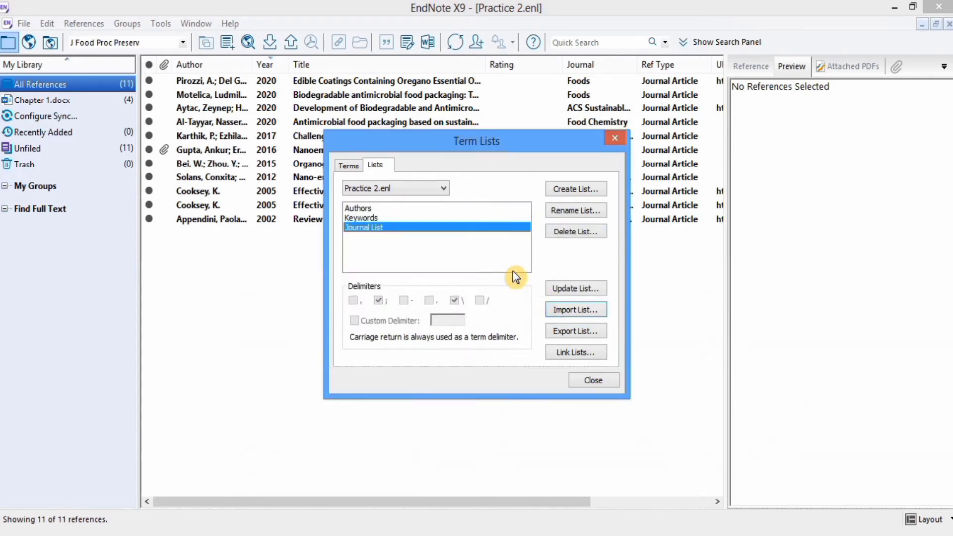
left_click(602, 381)
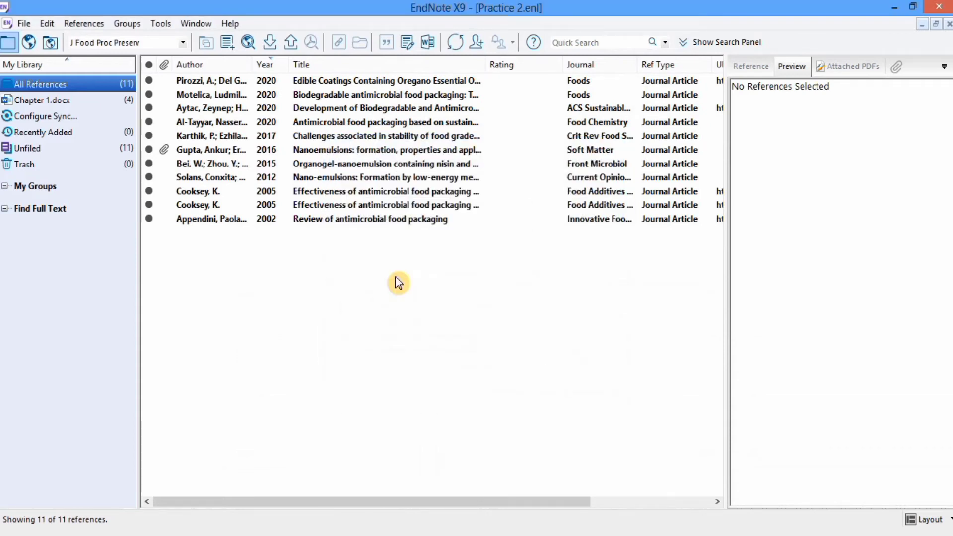
Step: Review the Term Lists preferences for automatic list updating and accept them
left_click(47, 24)
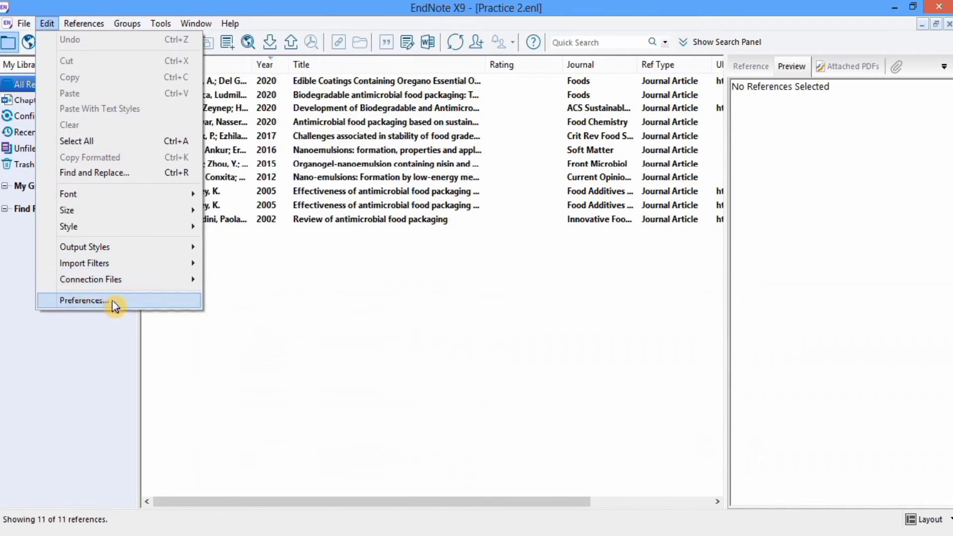
left_click(110, 303)
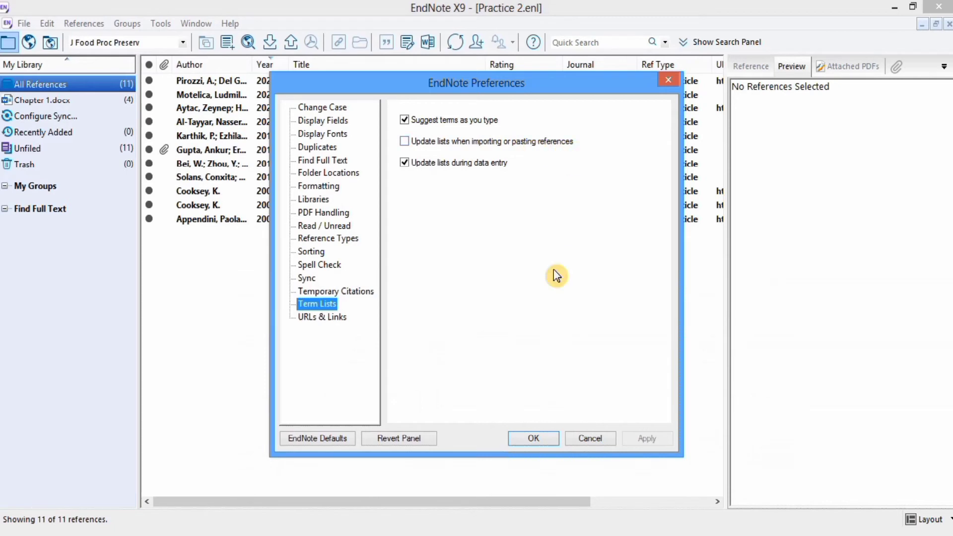
left_click(534, 439)
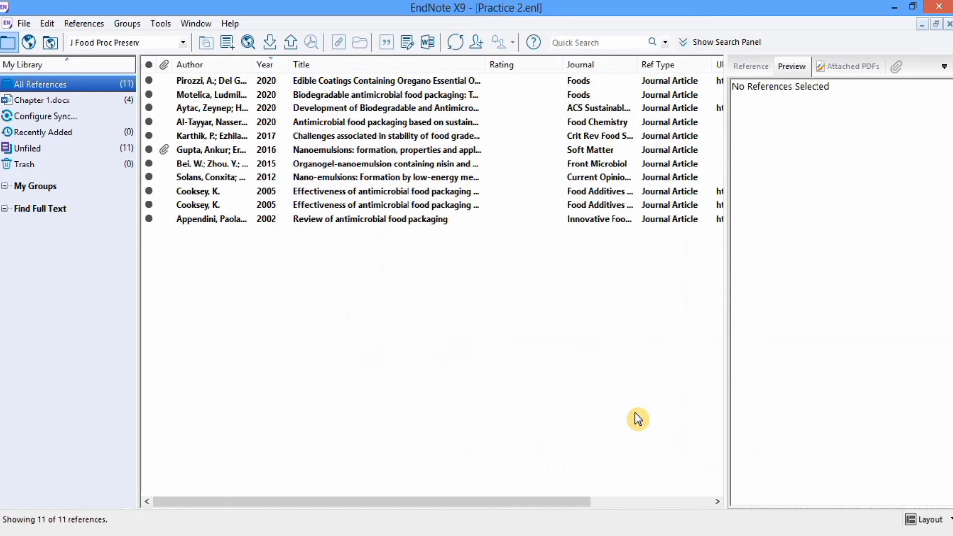
Step: Switch to the Chapter 1.docx document in Word and update its citations and bibliography
key("alt+Tab")
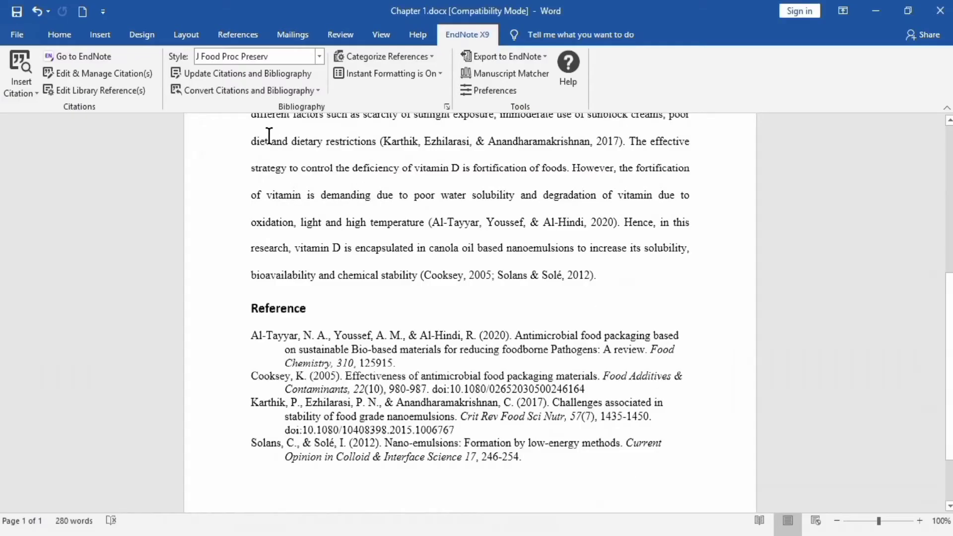
left_click(268, 75)
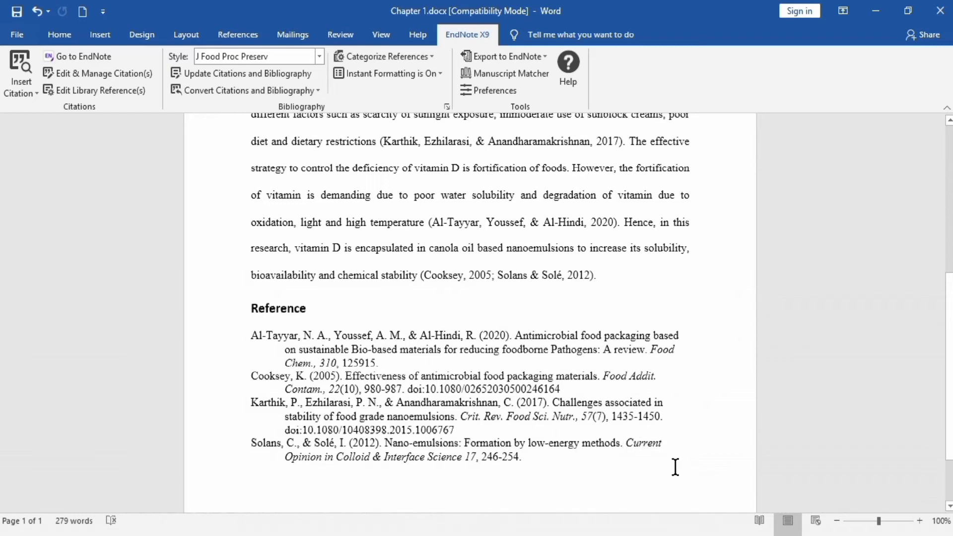
Step: Switch to EndNote and copy the journal name "Current Opinion in Colloid & Interface Science" from the preview of the 2012 Nano-emulsions reference
key("alt+Tab")
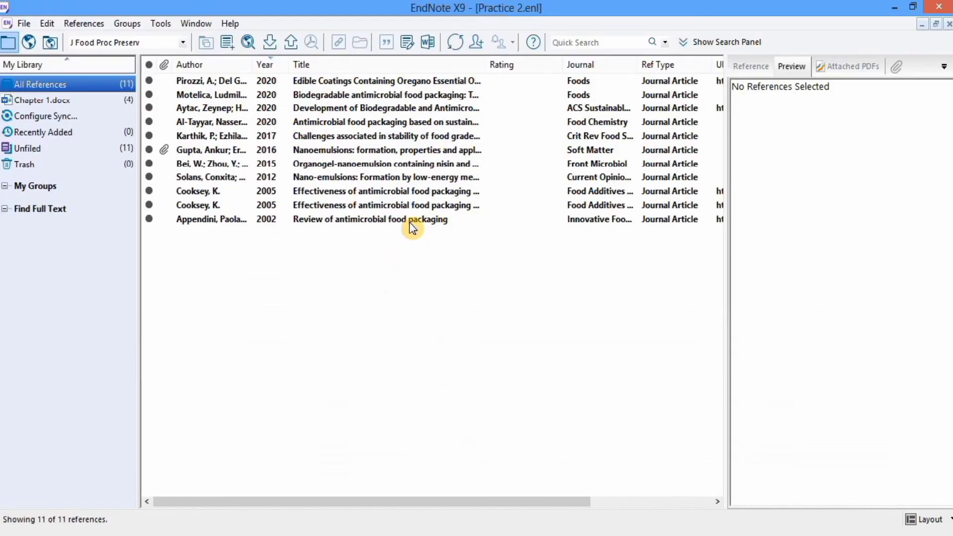
left_click(462, 177)
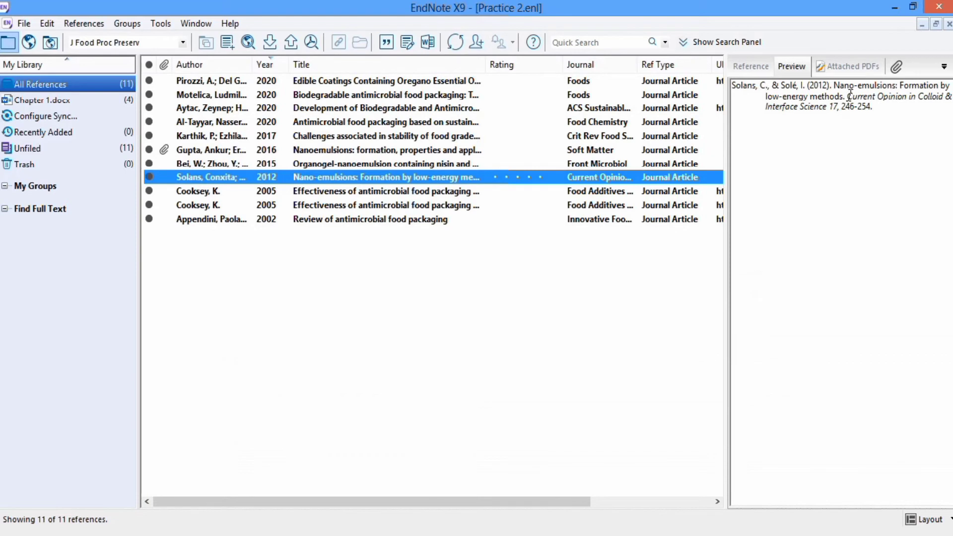
left_click_drag(846, 95, 824, 113)
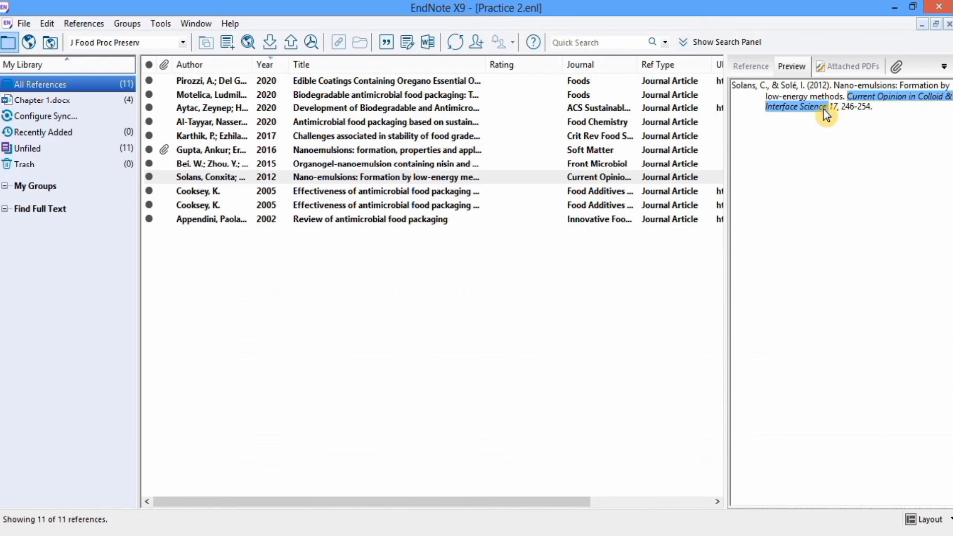
right_click(793, 104)
left_click(825, 131)
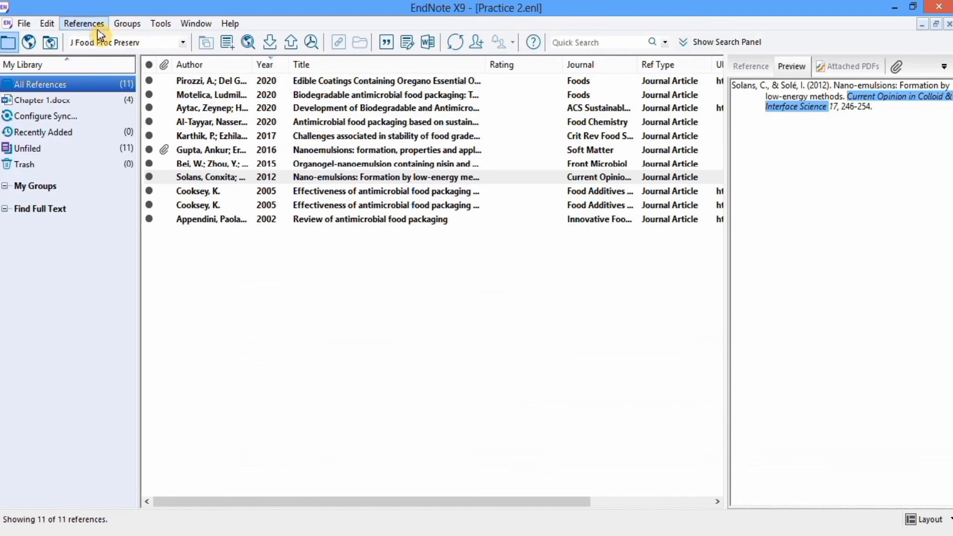
Step: Add a new term to the Journal List for "Current Opinion in Colloid & Interface Science" with Abbreviation 1 "Curr. Opin. Colloid Interface Sci."
left_click(157, 24)
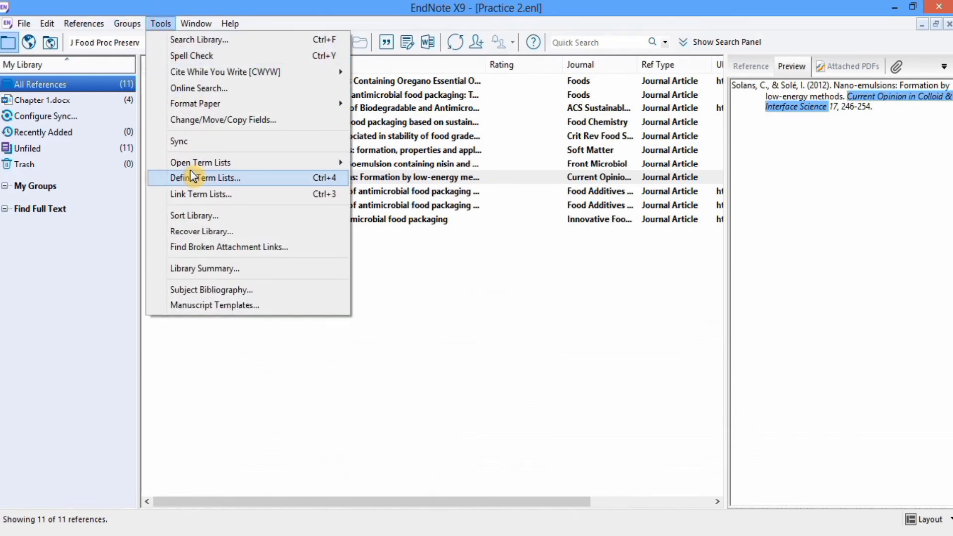
mouse_move(219, 163)
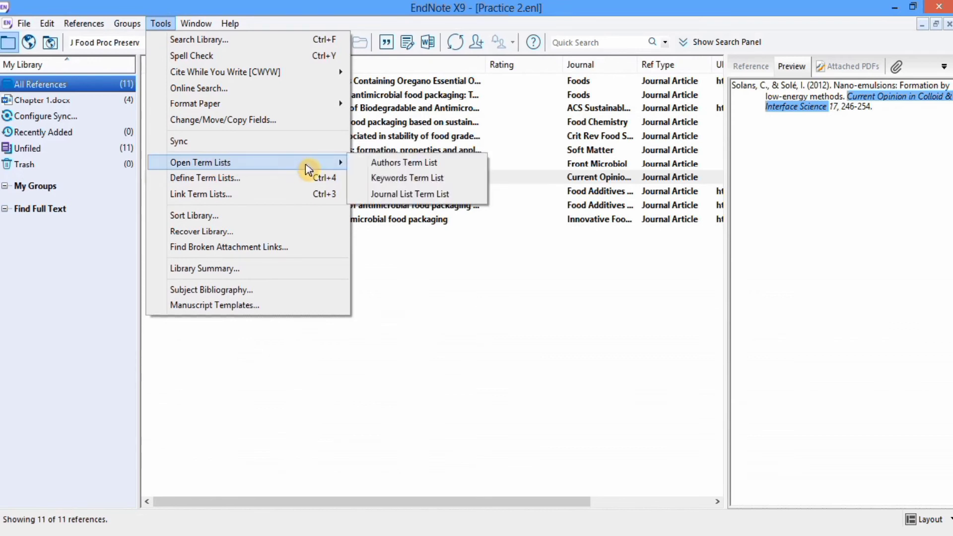
left_click(392, 193)
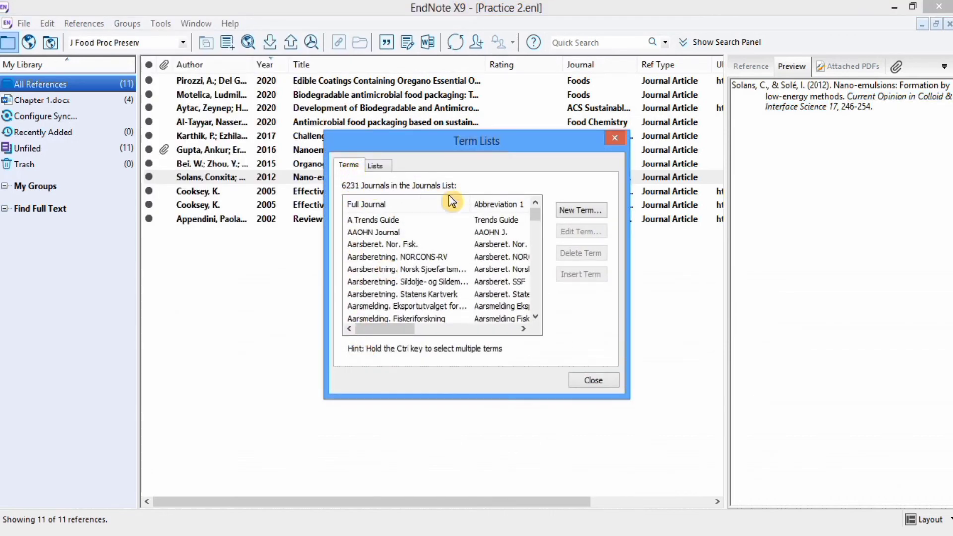
left_click(575, 213)
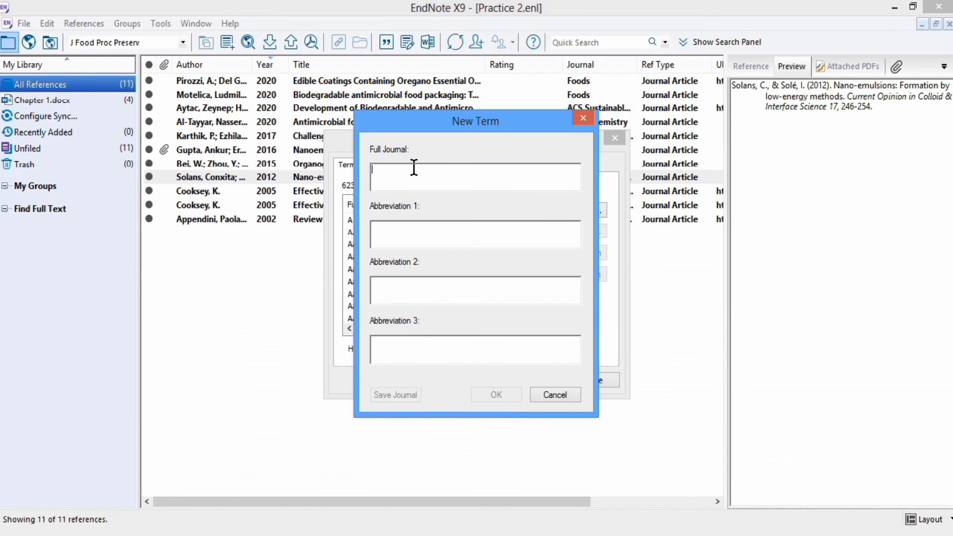
key("ctrl+v")
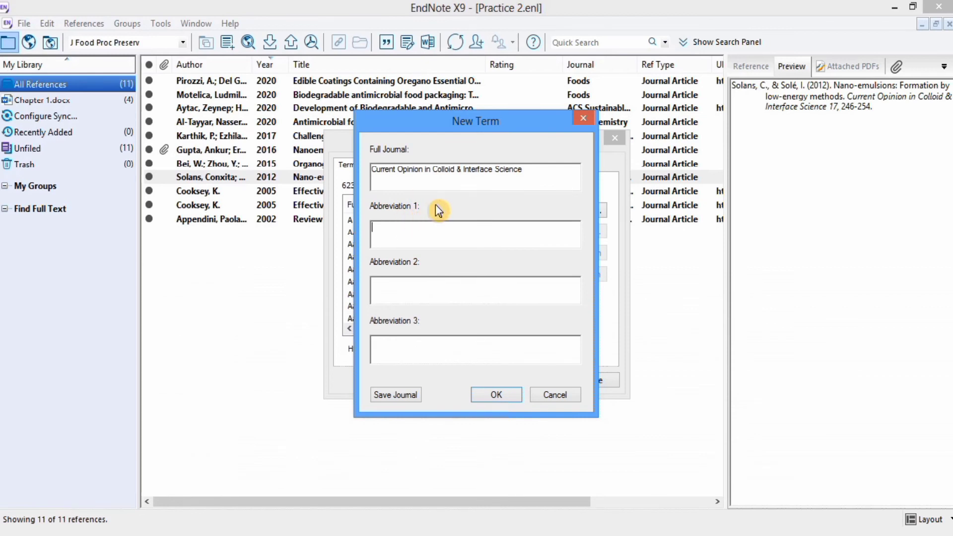
type("Curr. Opin Colloid Interface Sci")
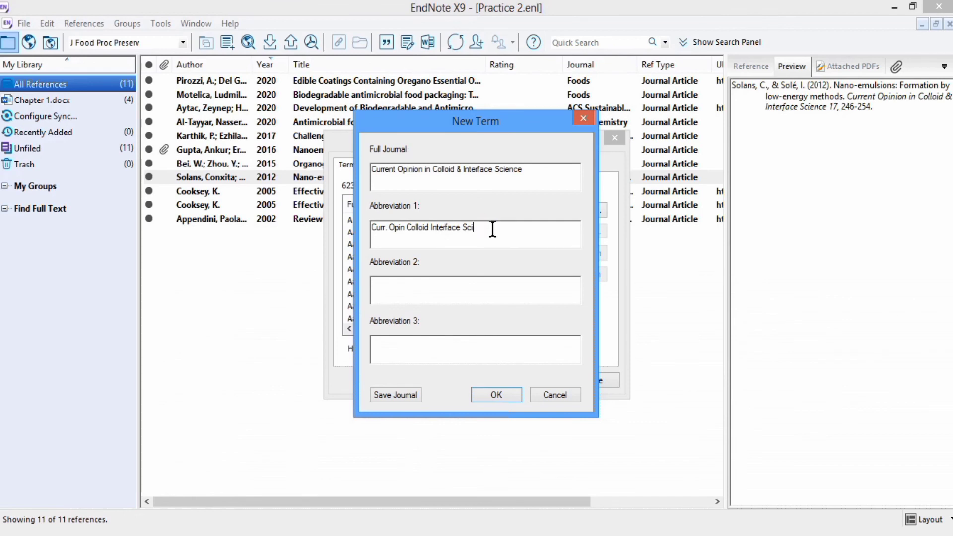
type(".")
type(".")
left_click(496, 390)
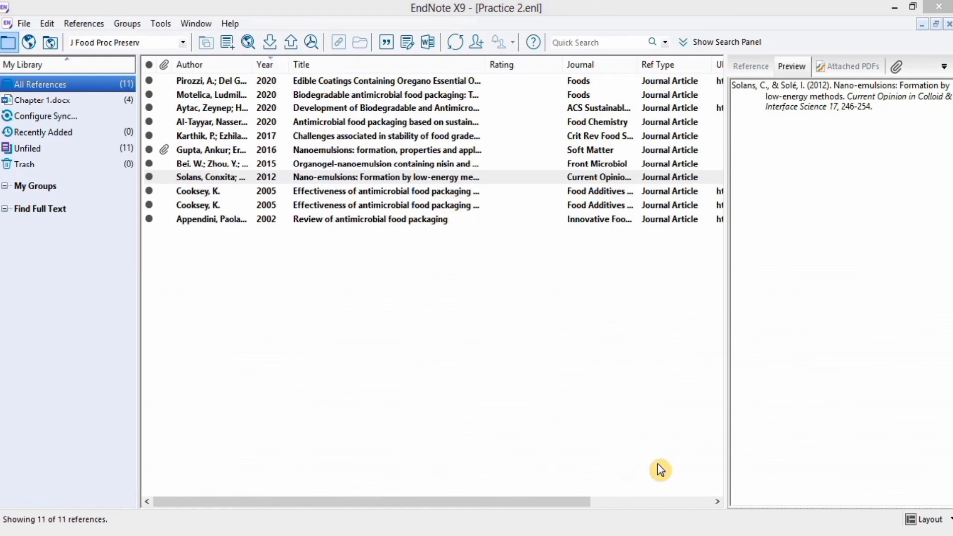
Step: Switch to Chapter 1.docx in Word and try to update its citations and bibliography
mouse_move(638, 534)
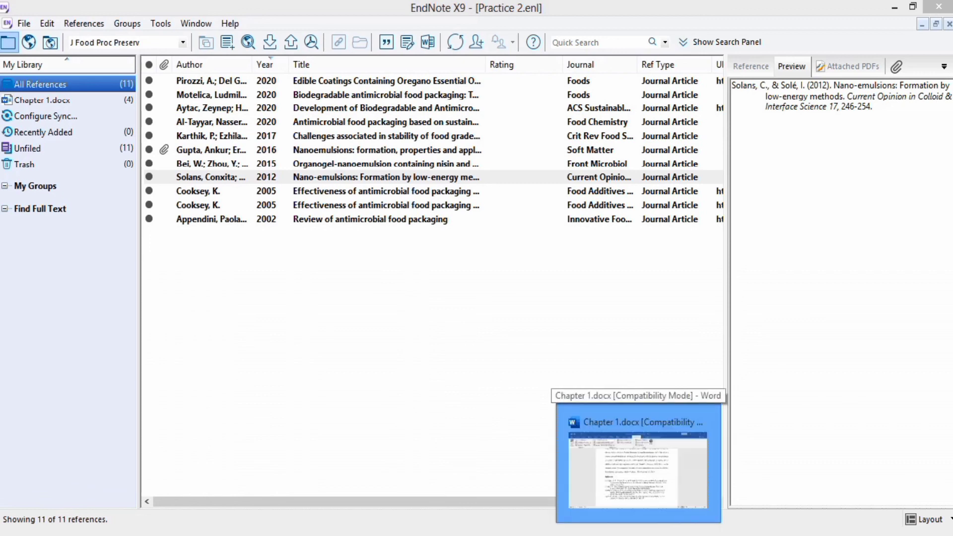
left_click(638, 466)
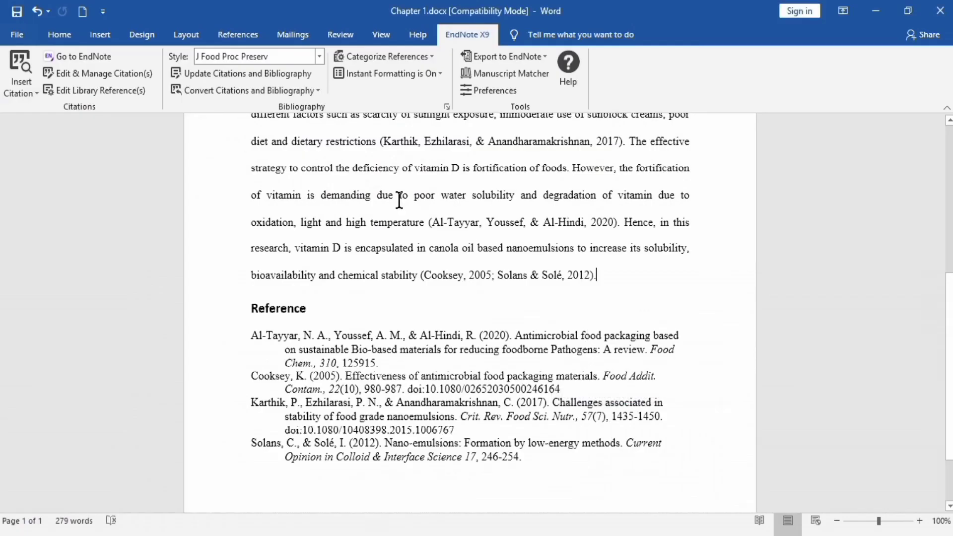
left_click(237, 74)
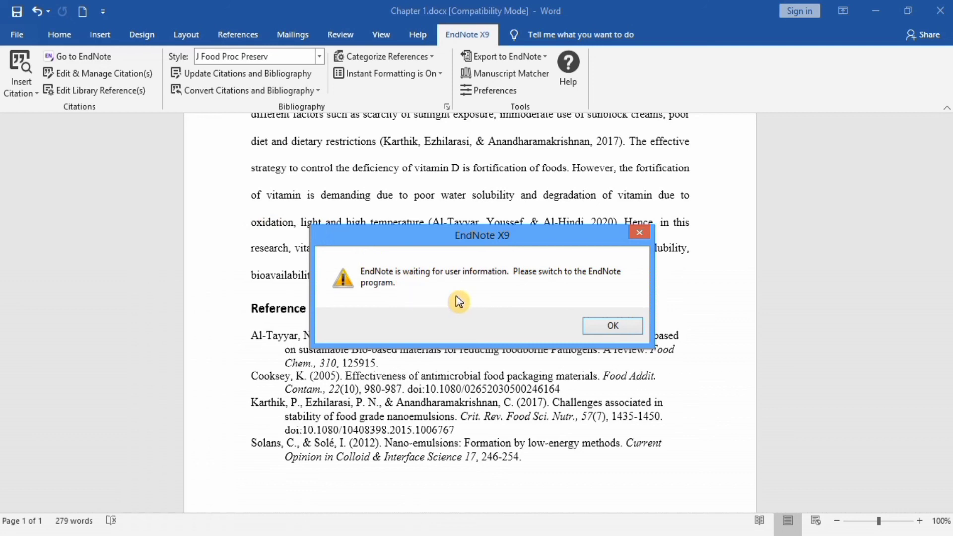
left_click(609, 322)
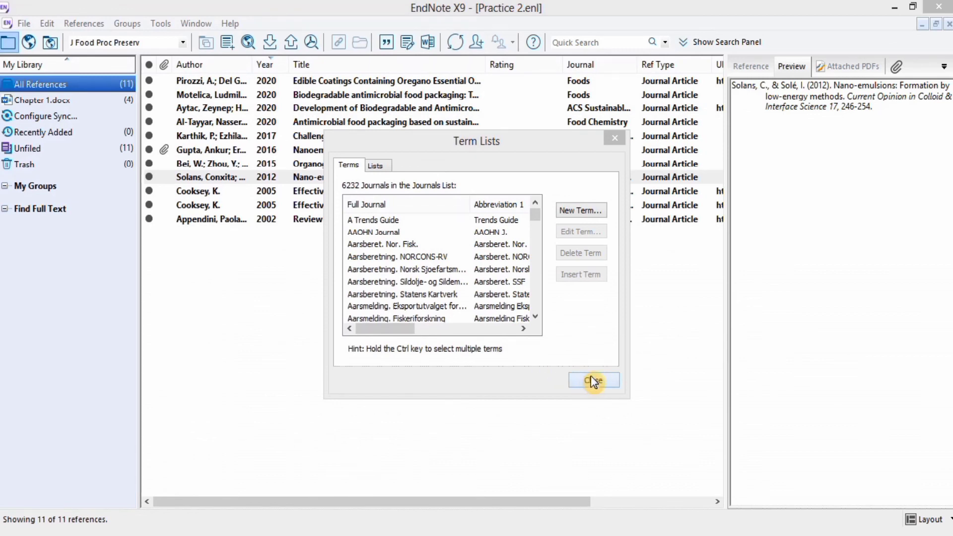
Step: Close EndNote's Term Lists, return to Chapter 1.docx in Word, update its citations and bibliography, and check the abbreviated journal name
left_click(590, 378)
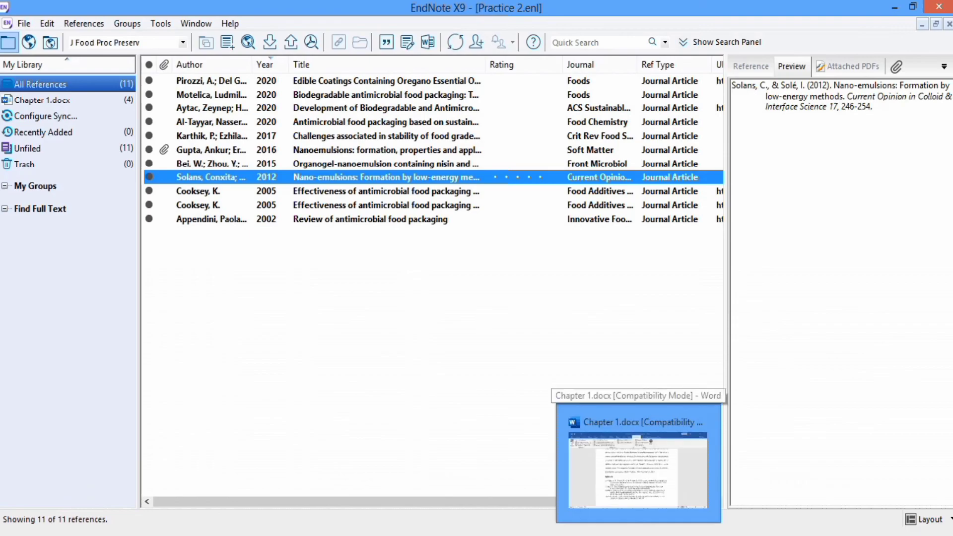
left_click(630, 419)
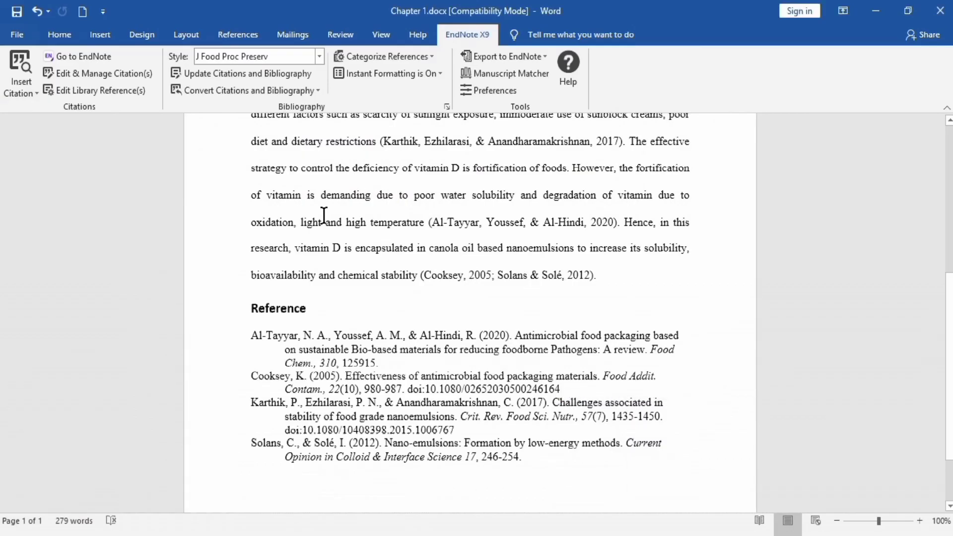
left_click(246, 72)
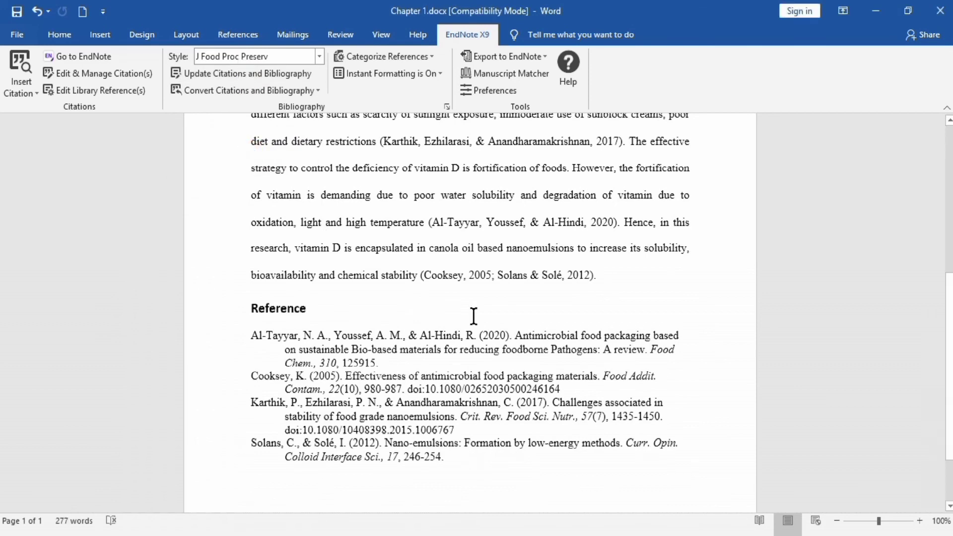
left_click(628, 443)
left_click_drag(566, 459, 570, 448)
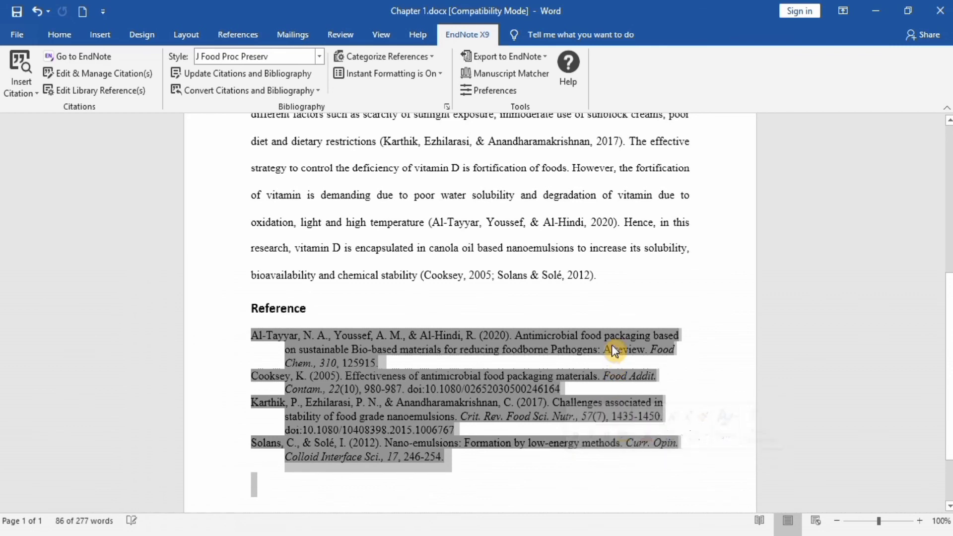